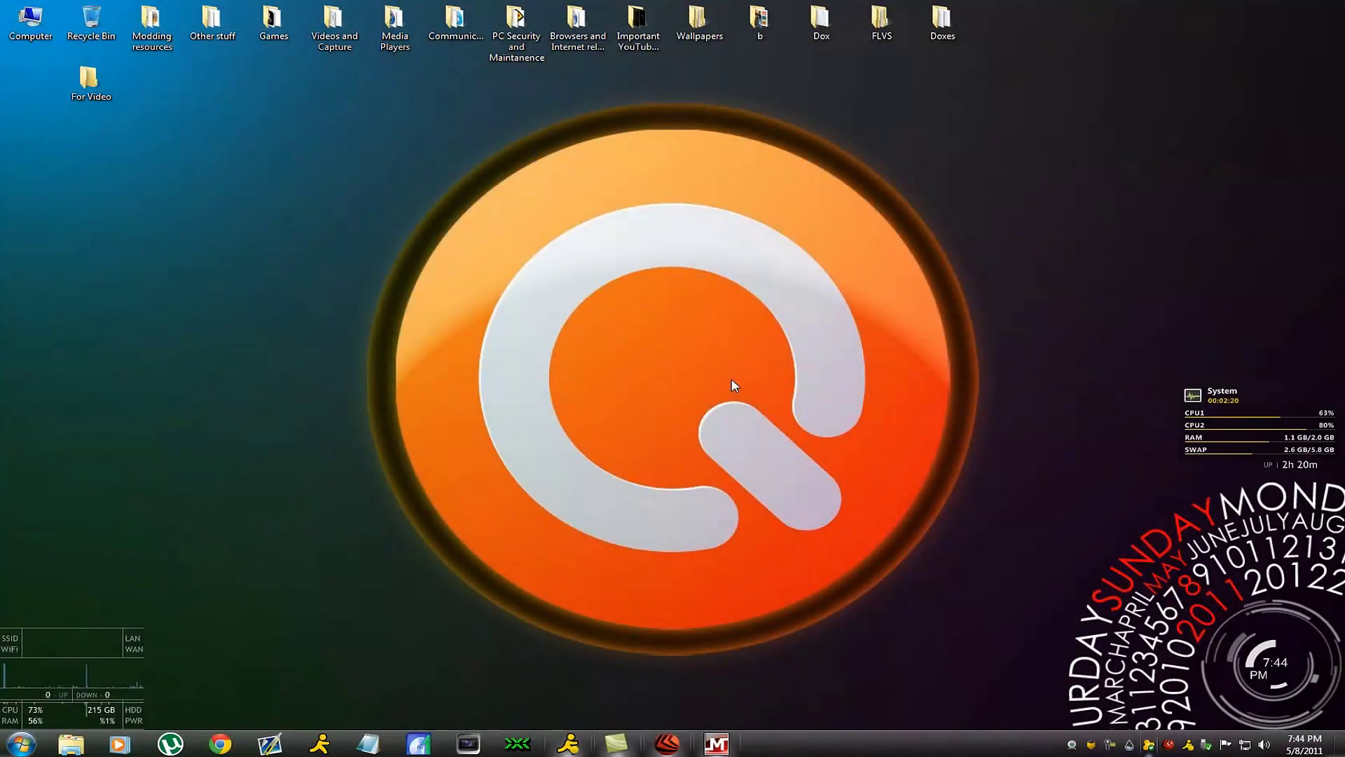
# Open BitDefender, move its window left, and view the antivirus shield and Active Virus Control advanced settings
pyautogui.click(667, 744)
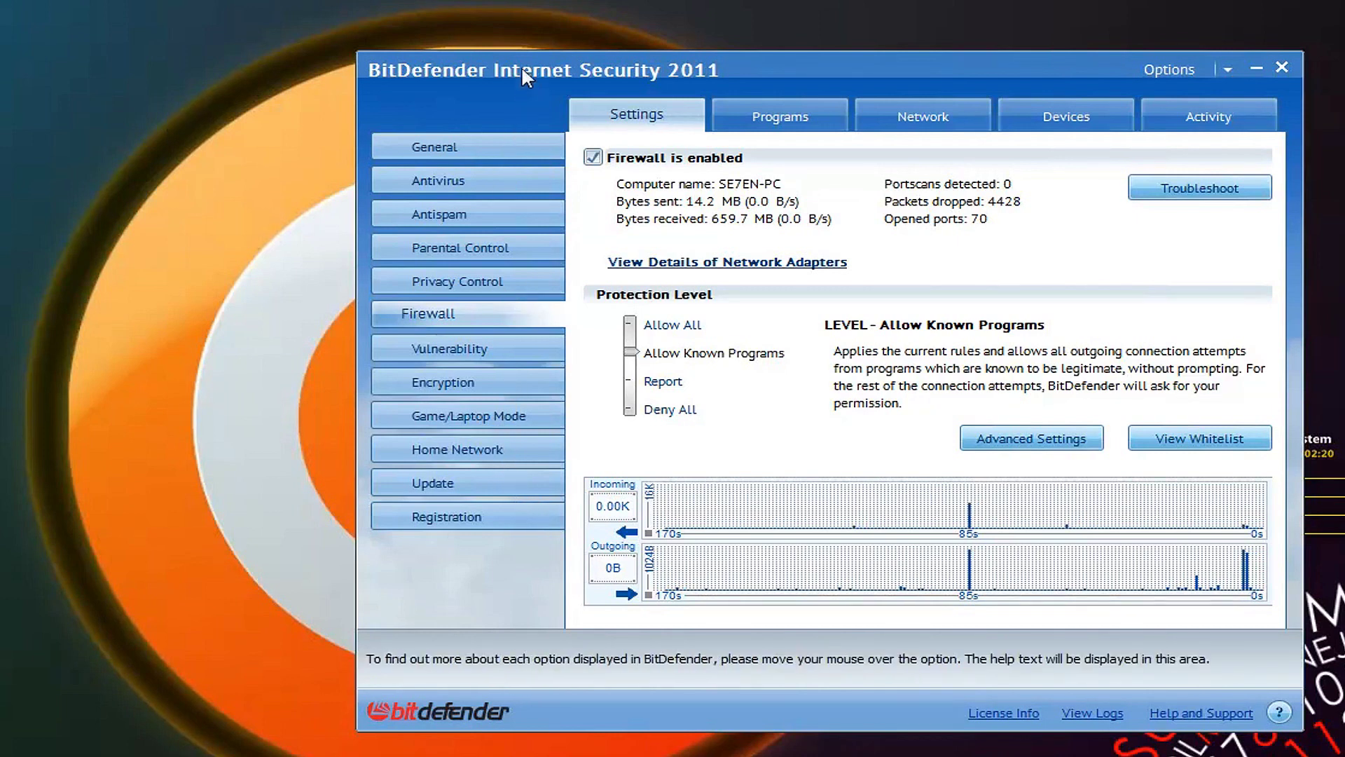
pyautogui.moveTo(521, 69); pyautogui.dragTo(254, 76)
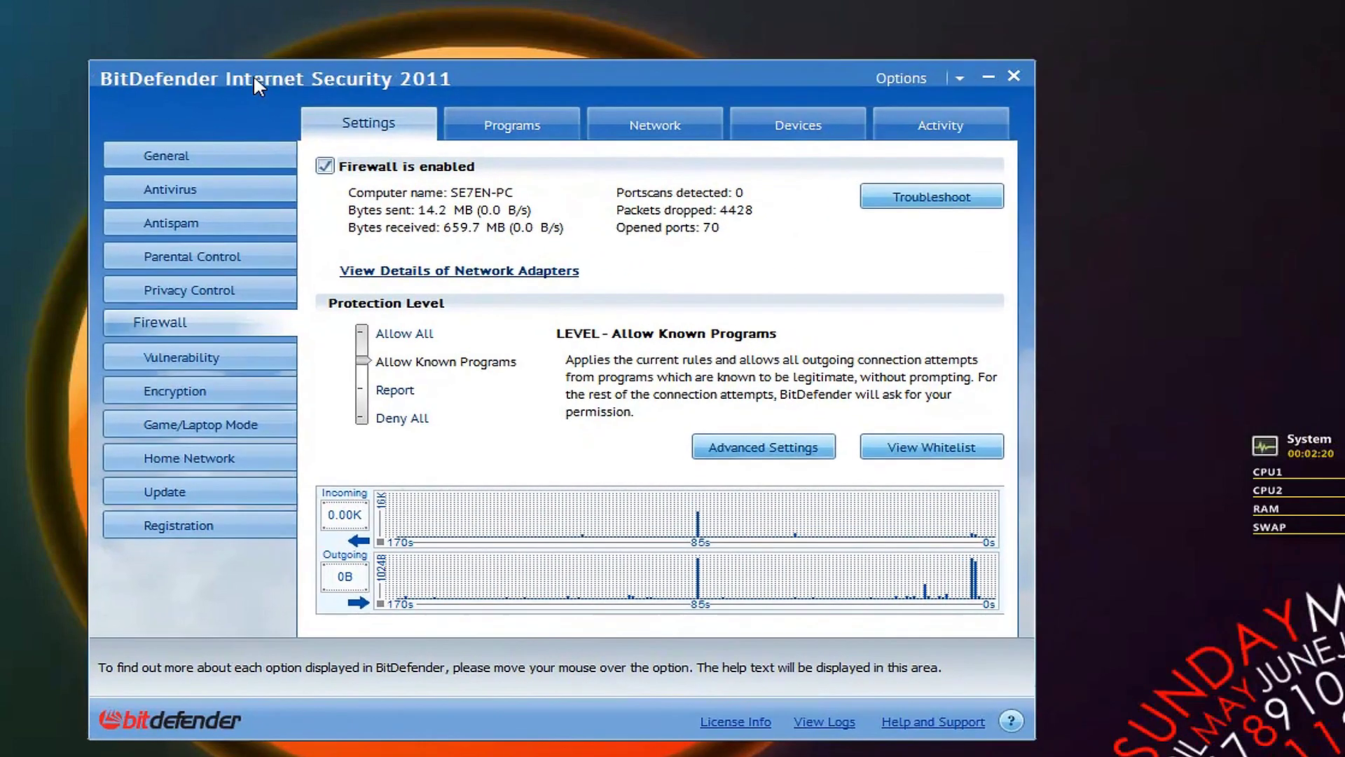
pyautogui.click(210, 193)
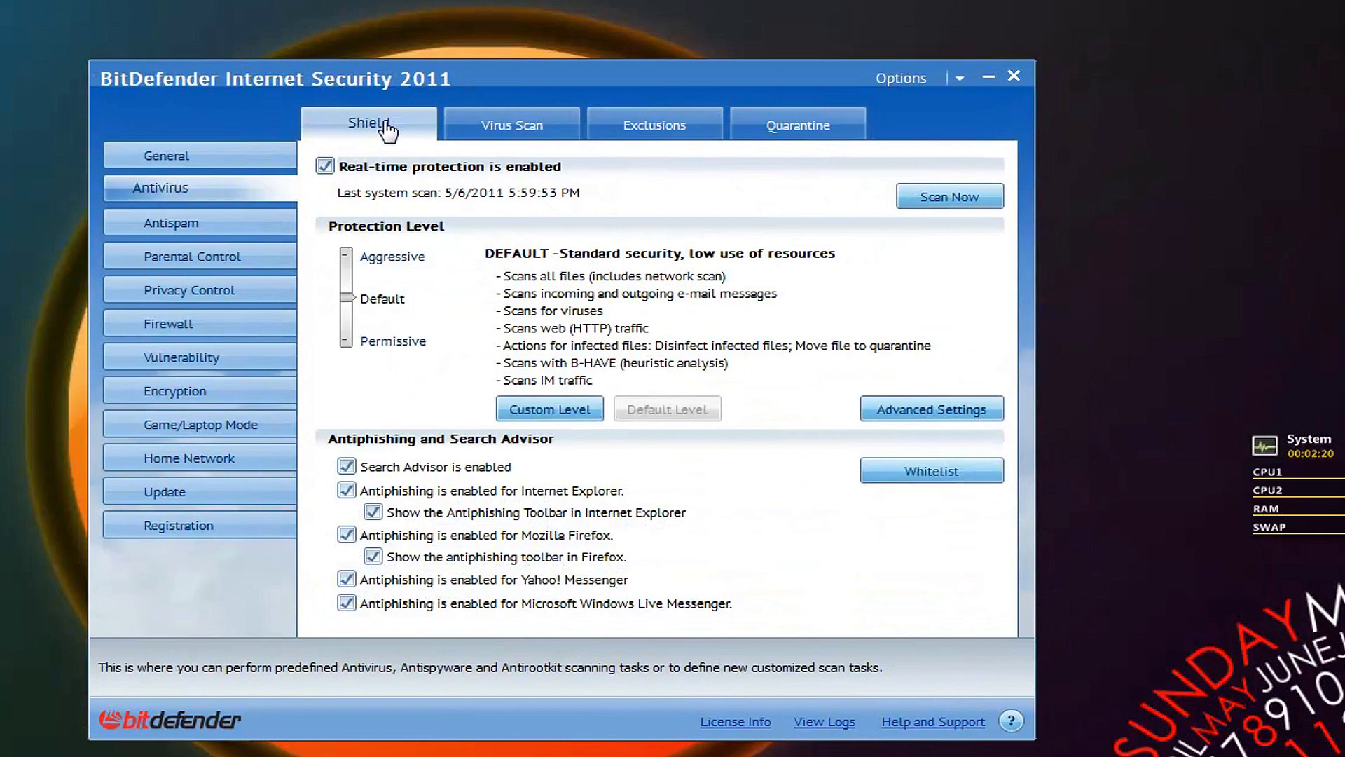
pyautogui.click(894, 409)
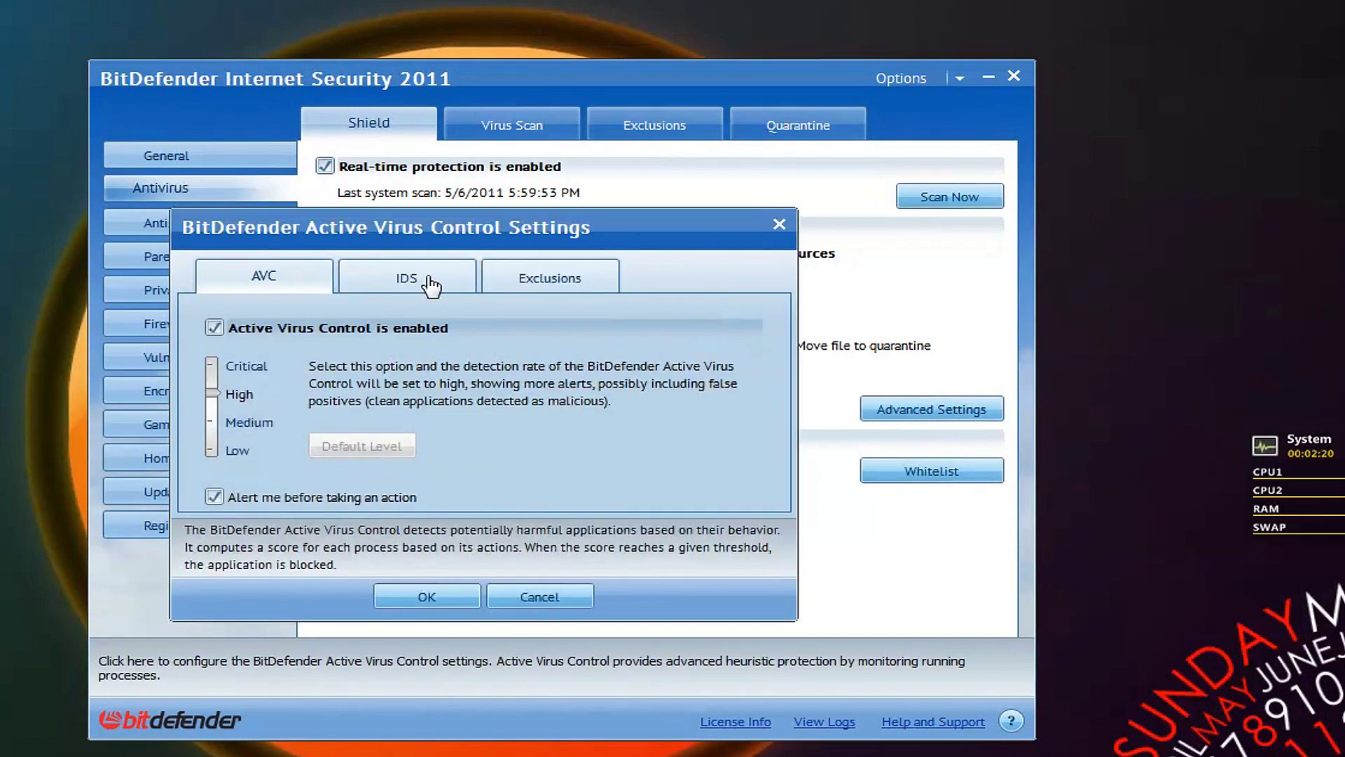
# Review the intrusion detection (IDS) settings, confirm with OK, and return to the Firewall settings
pyautogui.click(430, 283)
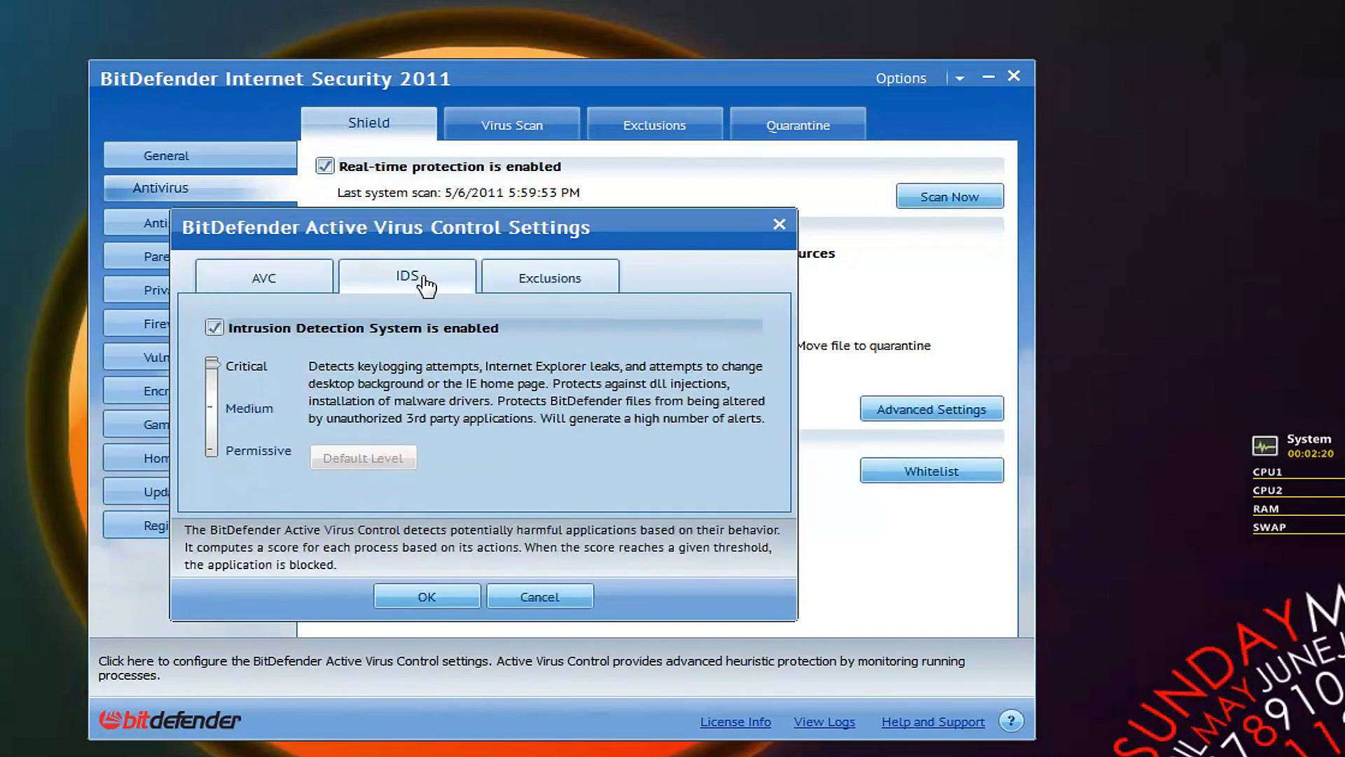
pyautogui.click(455, 592)
pyautogui.click(210, 324)
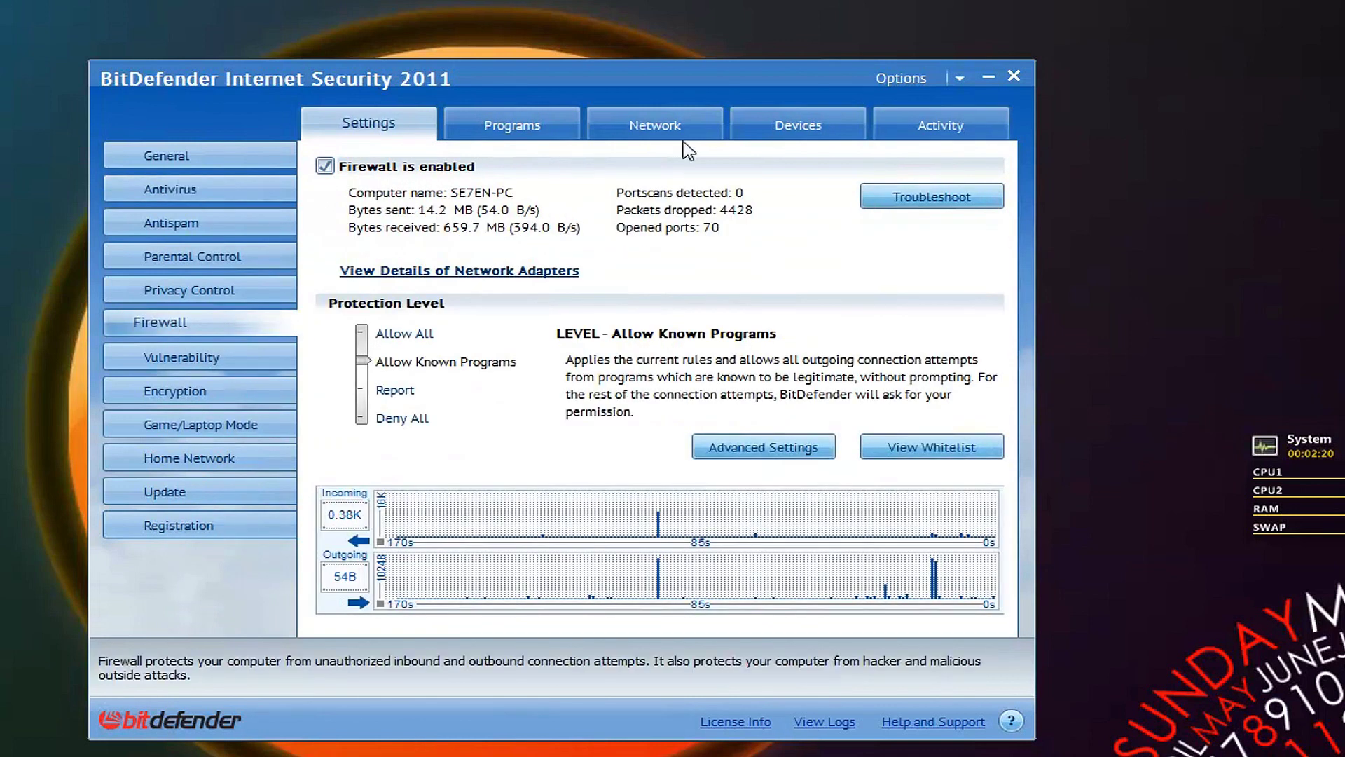
# On the firewall Network tab, set Network Bridge stealth to Remote
pyautogui.click(614, 139)
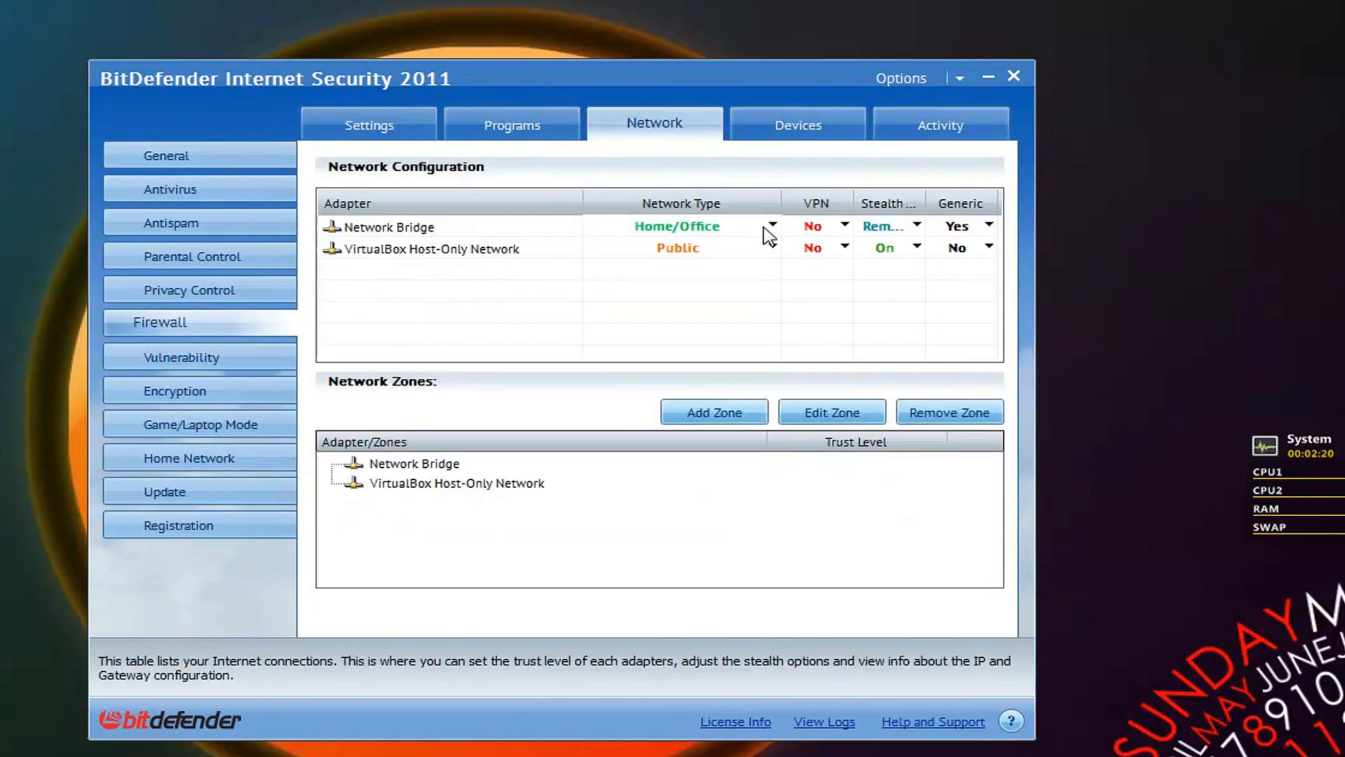
pyautogui.click(918, 226)
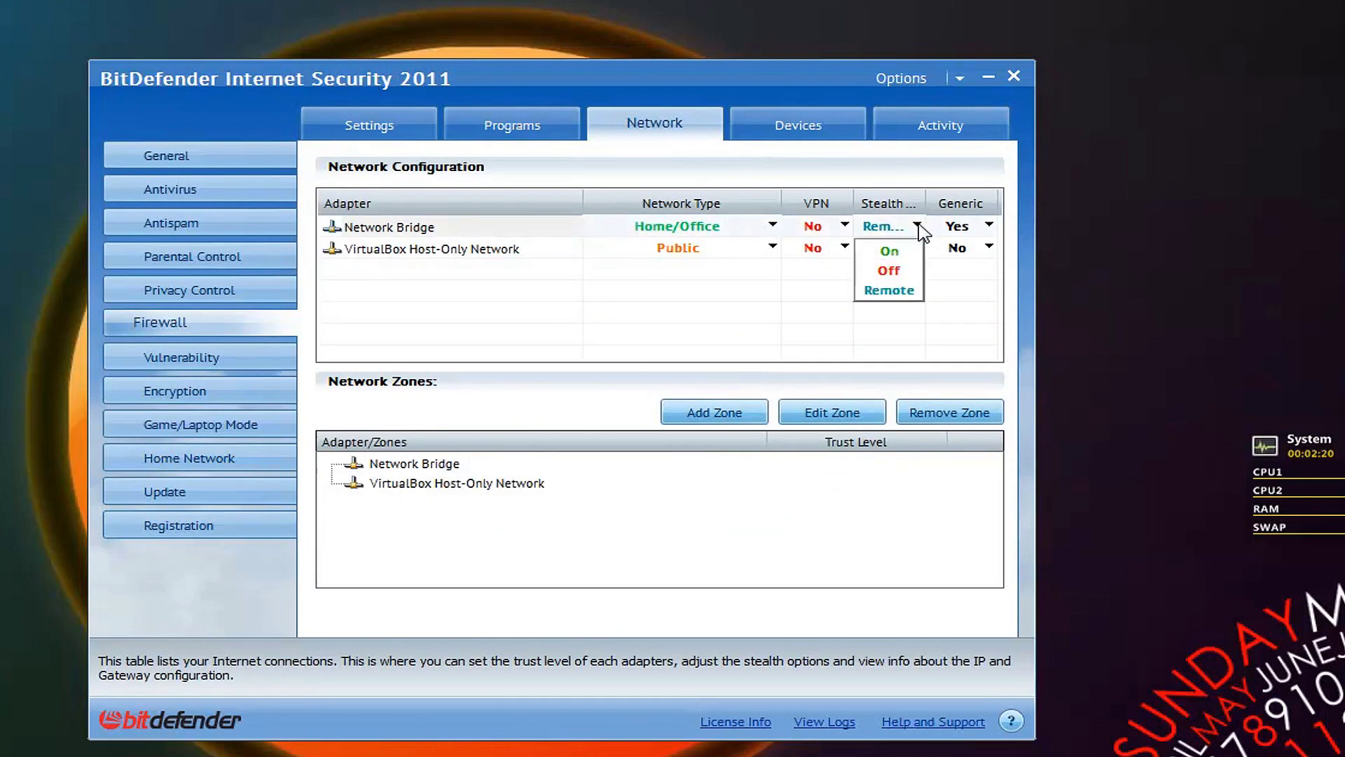
pyautogui.click(890, 290)
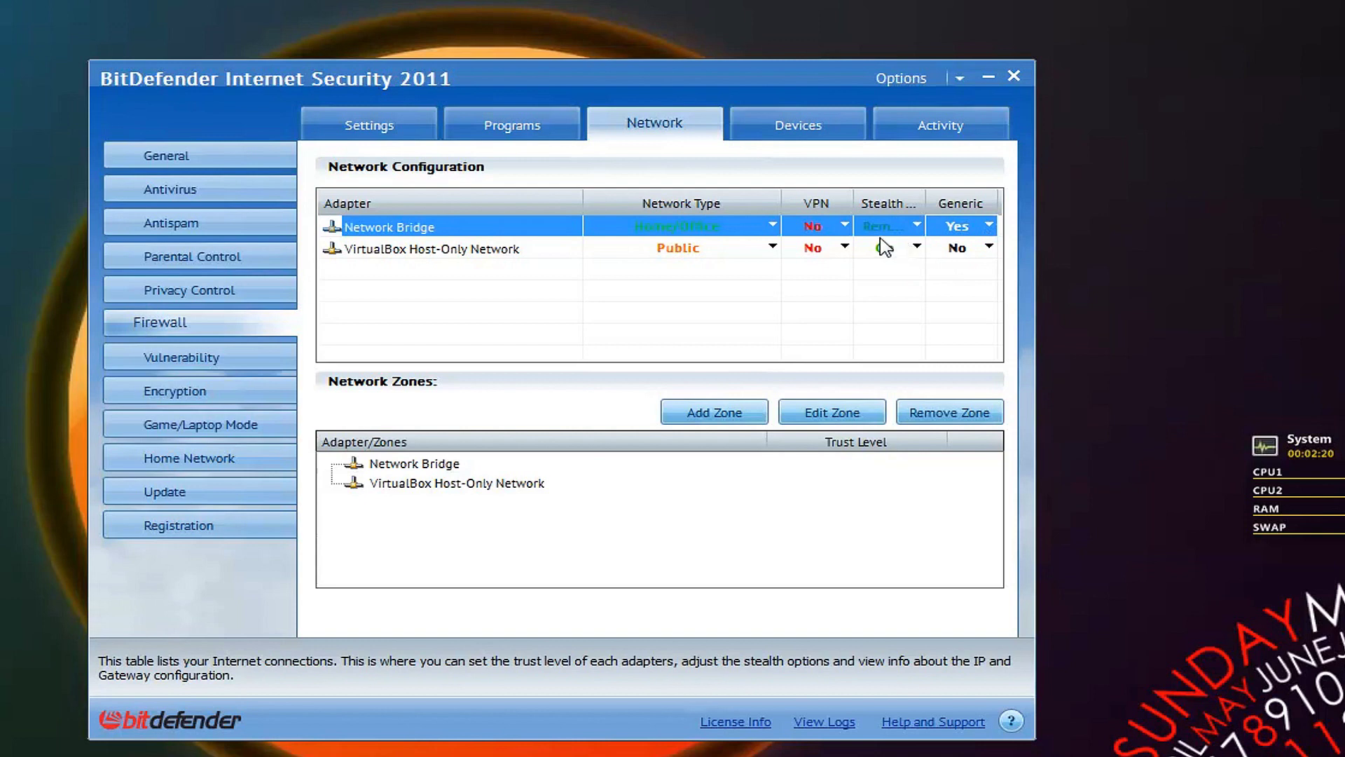
# Leave Network Bridge VPN at No and network type unchanged, then go to the Update section
pyautogui.click(846, 225)
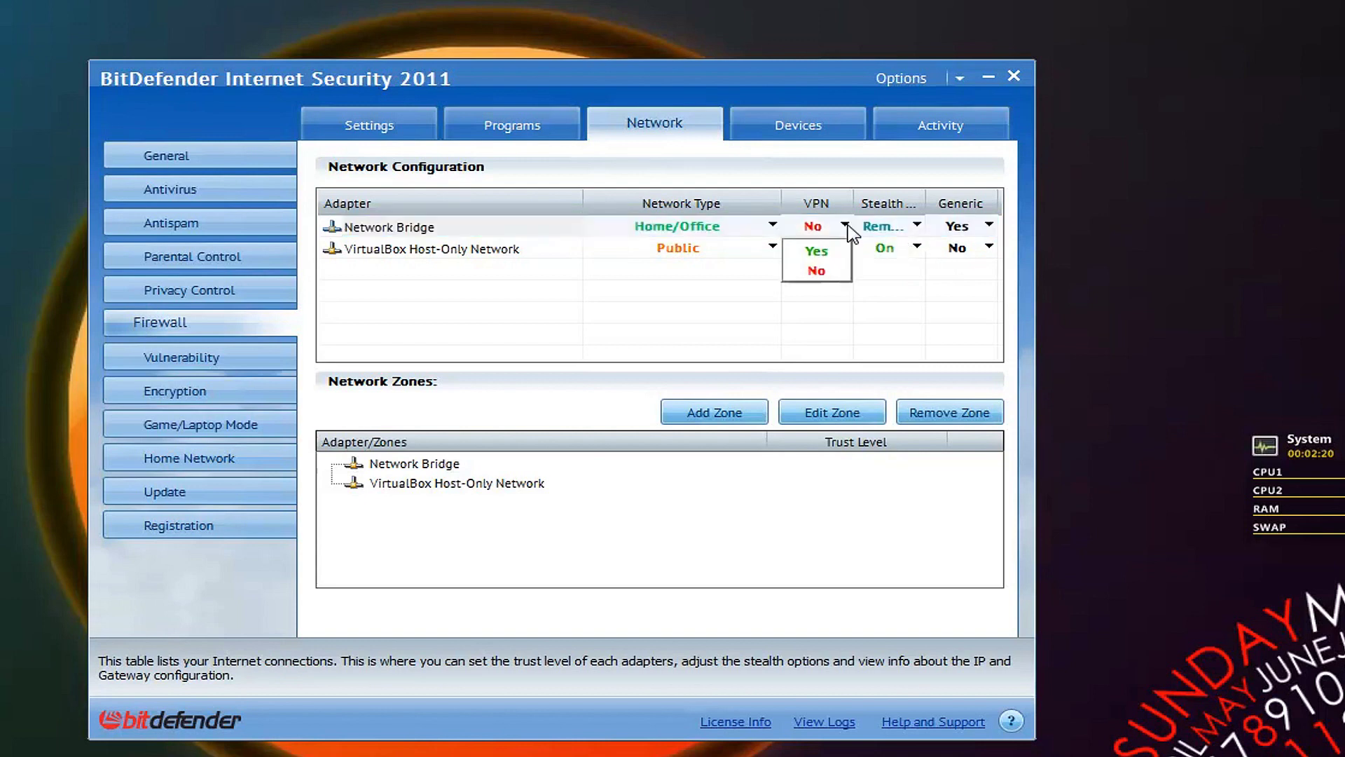
pyautogui.click(714, 230)
pyautogui.click(773, 224)
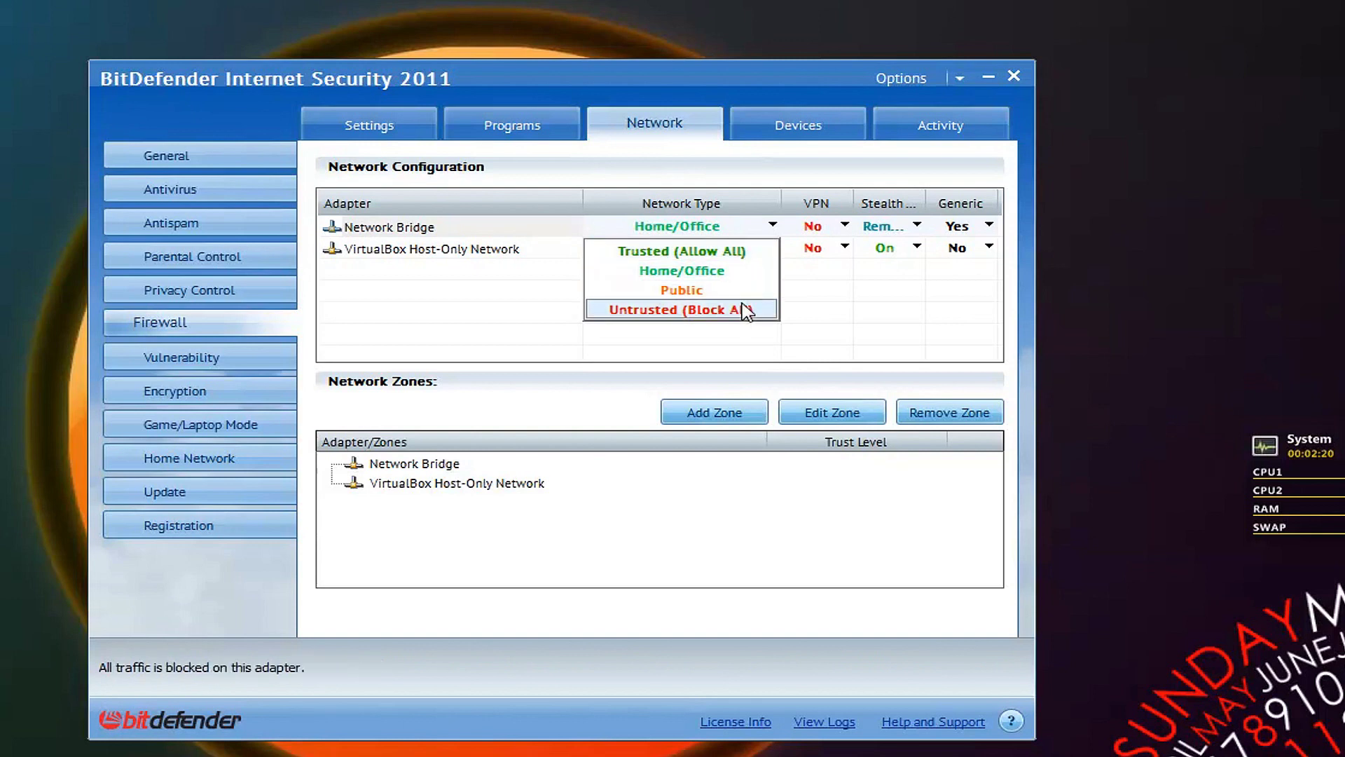
pyautogui.click(787, 316)
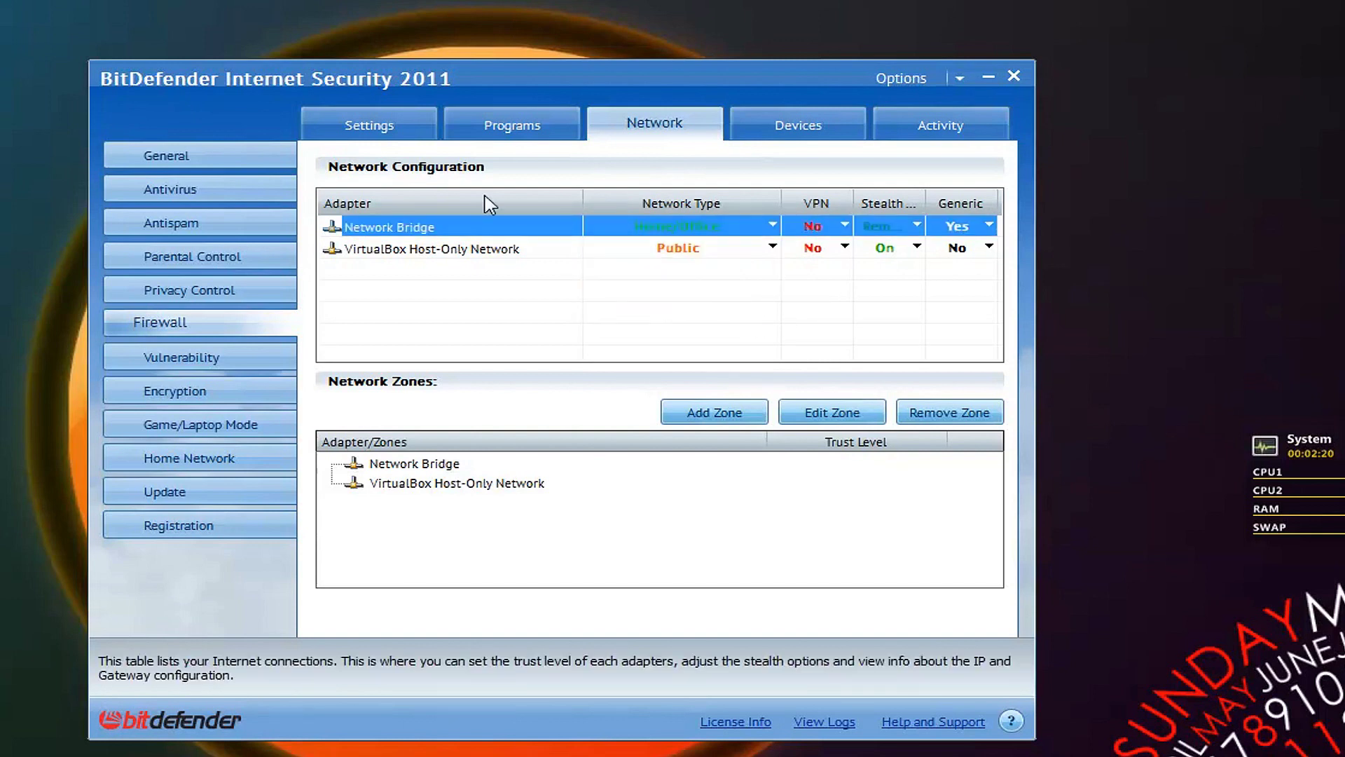
pyautogui.click(412, 134)
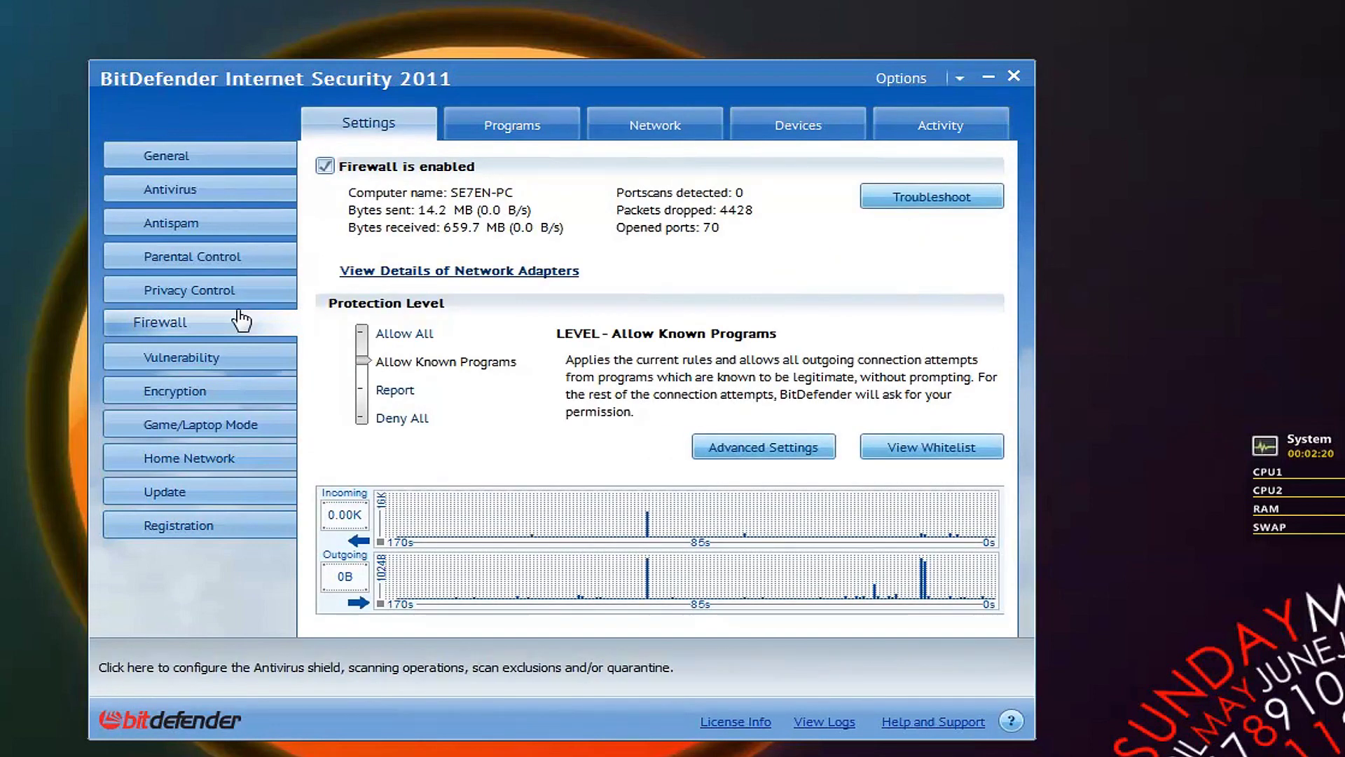
pyautogui.click(222, 499)
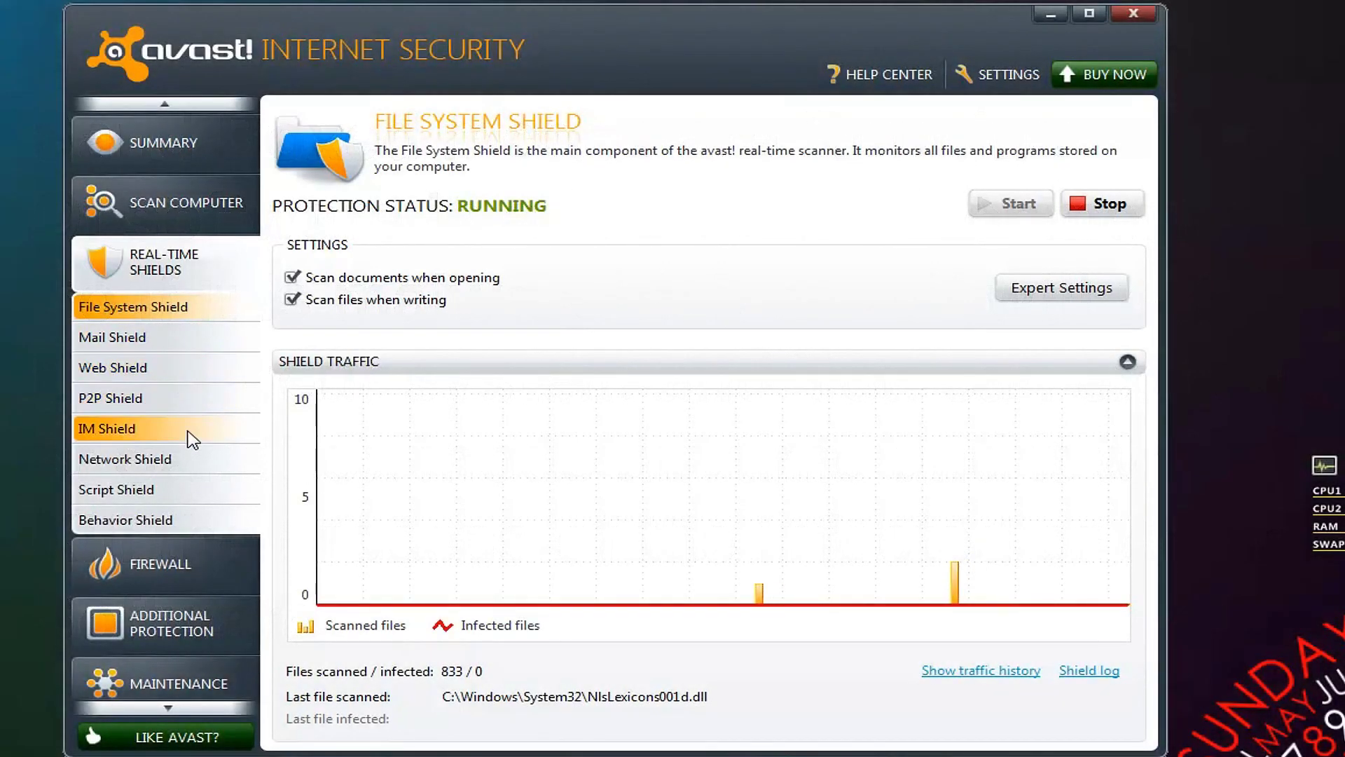
# Browse avast's Firewall and Scan Computer pages, then go to Maintenance to see virus definition and program versions
pyautogui.click(188, 571)
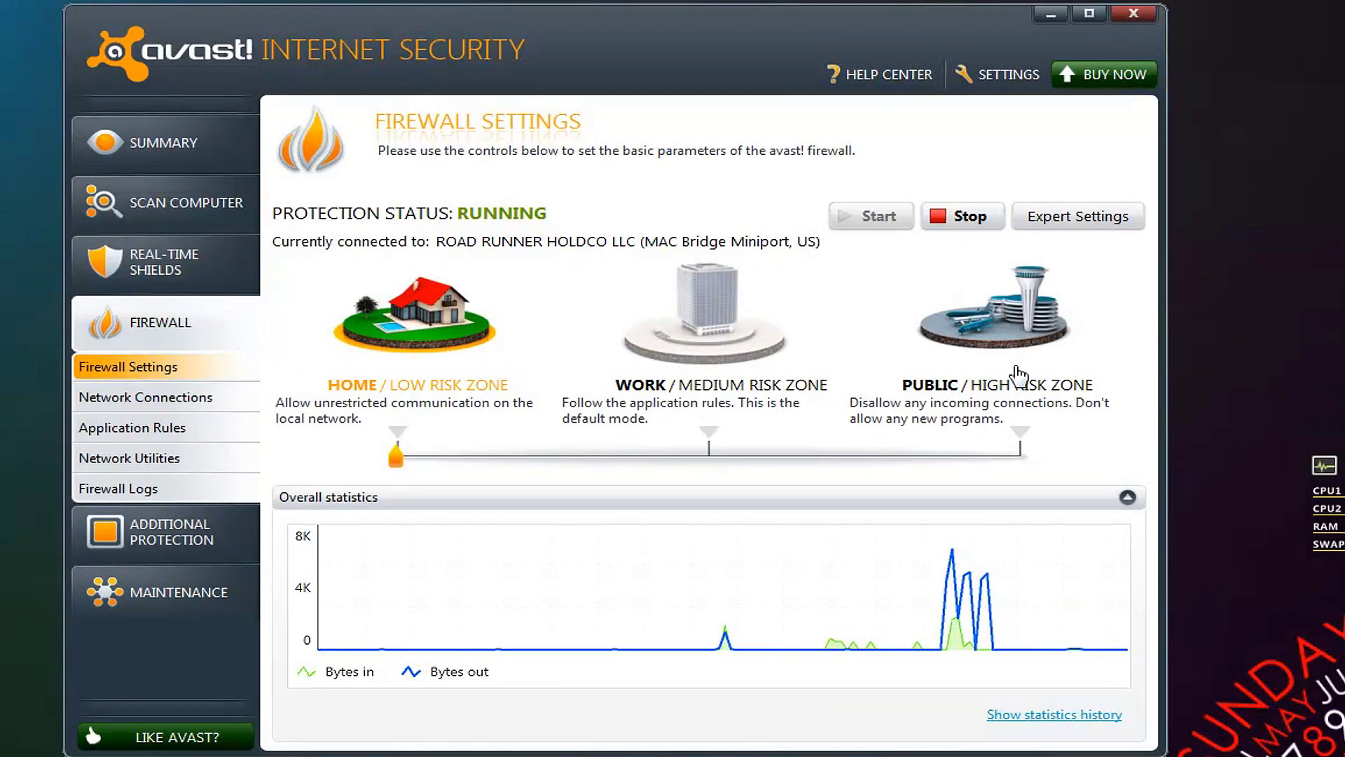
pyautogui.click(208, 214)
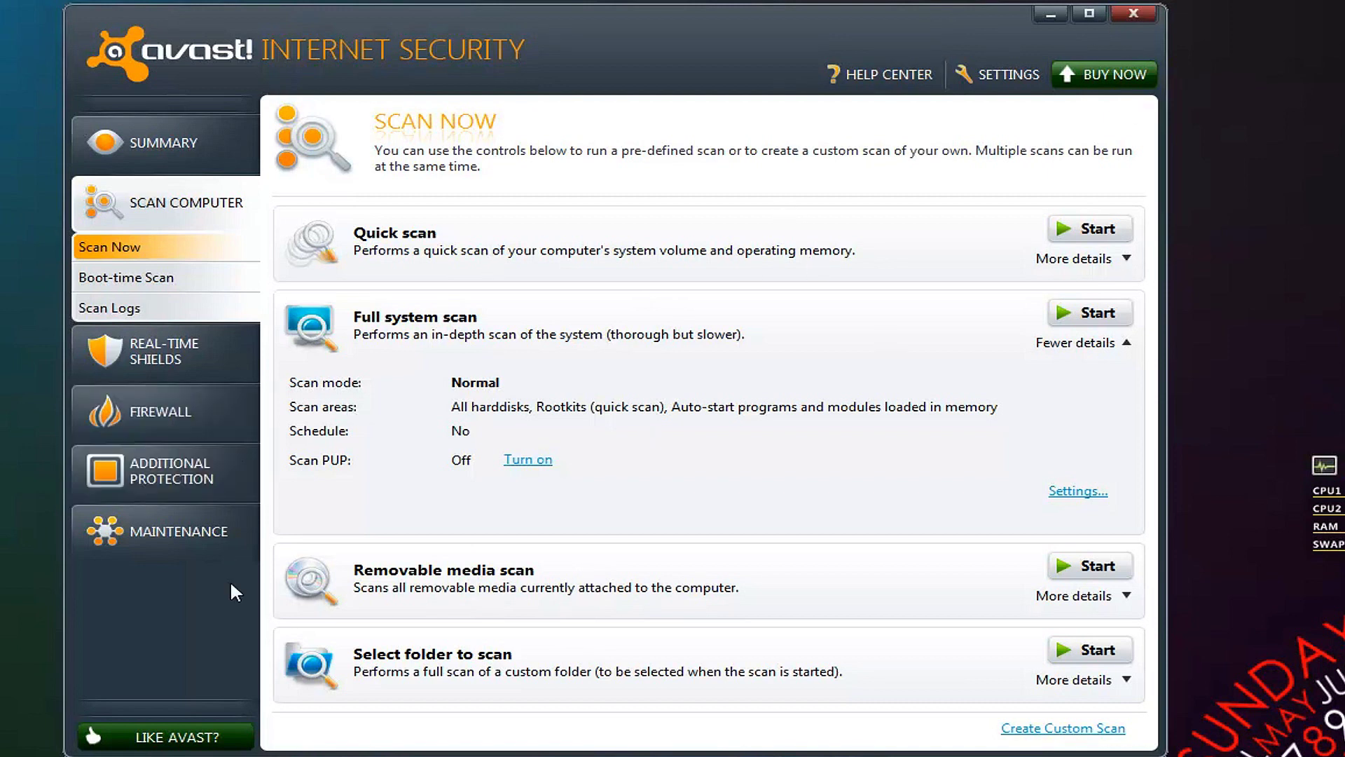
pyautogui.click(179, 558)
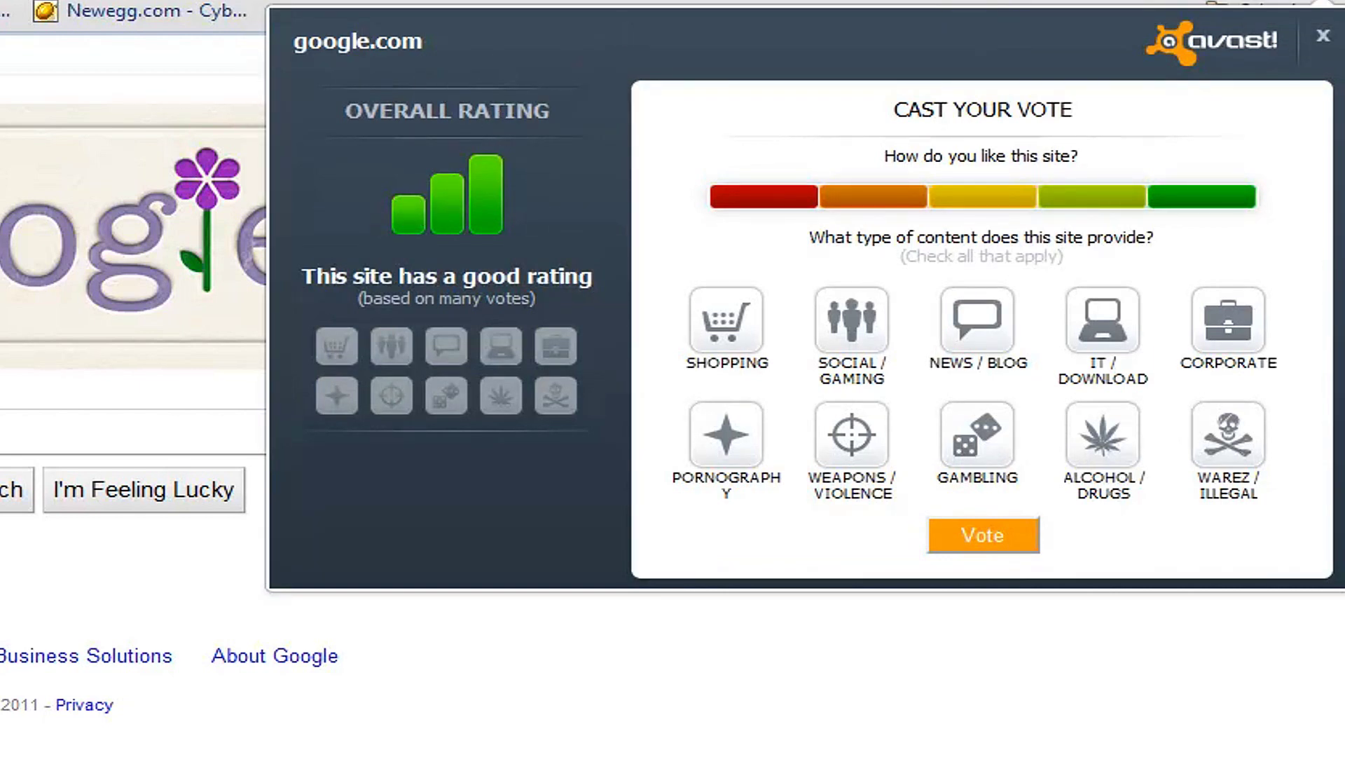
# Rate google.com as NEWS / BLOG in the avast popup and close Chrome
pyautogui.click(956, 328)
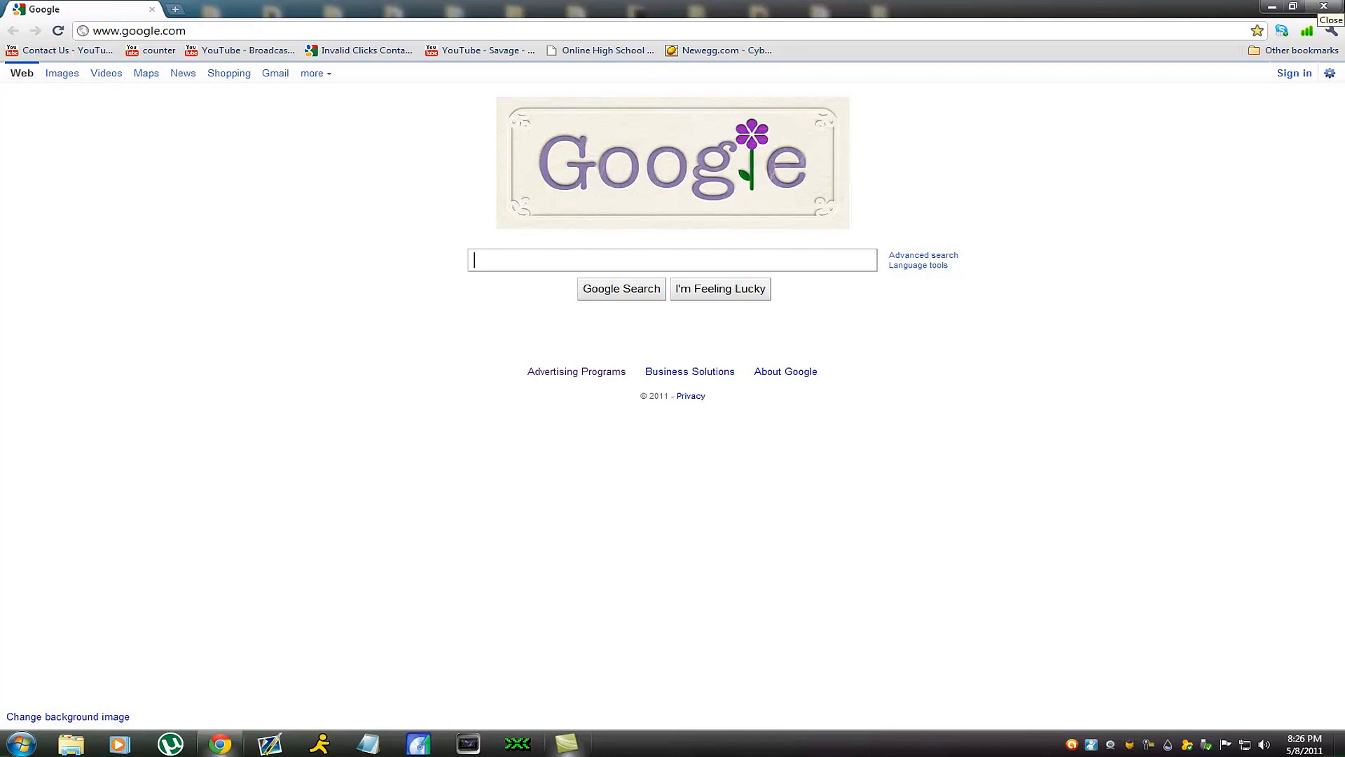
pyautogui.click(1323, 7)
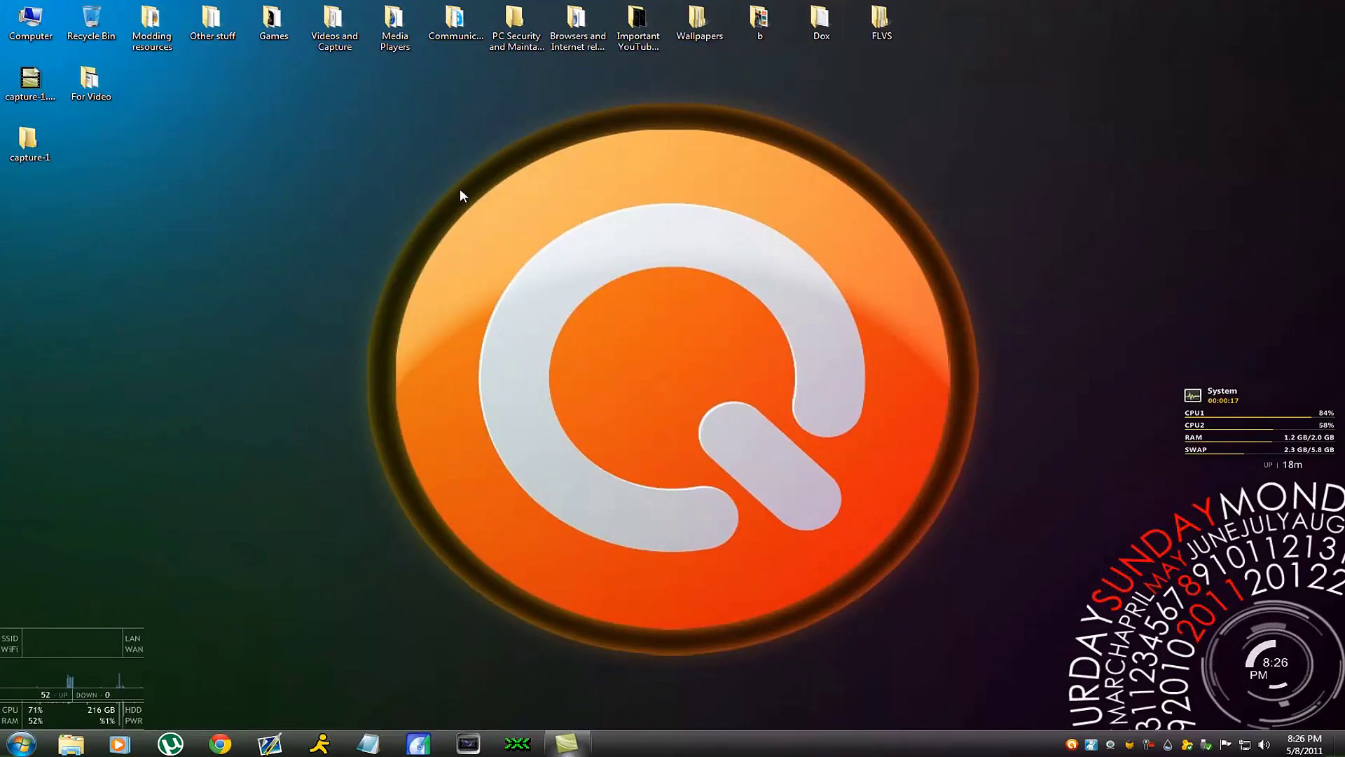
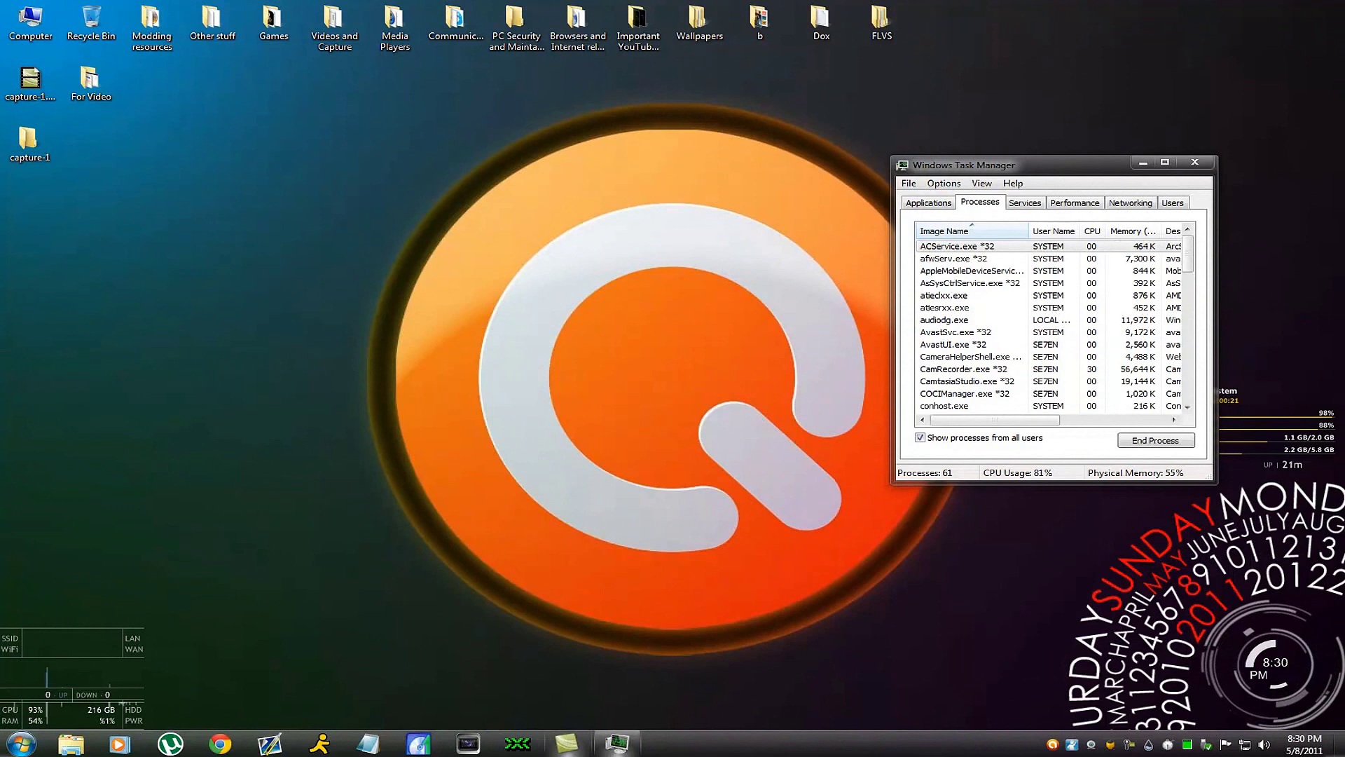
# Maximize the Task Manager window so the Processes list fills the screen
pyautogui.rightClick(702, 742)
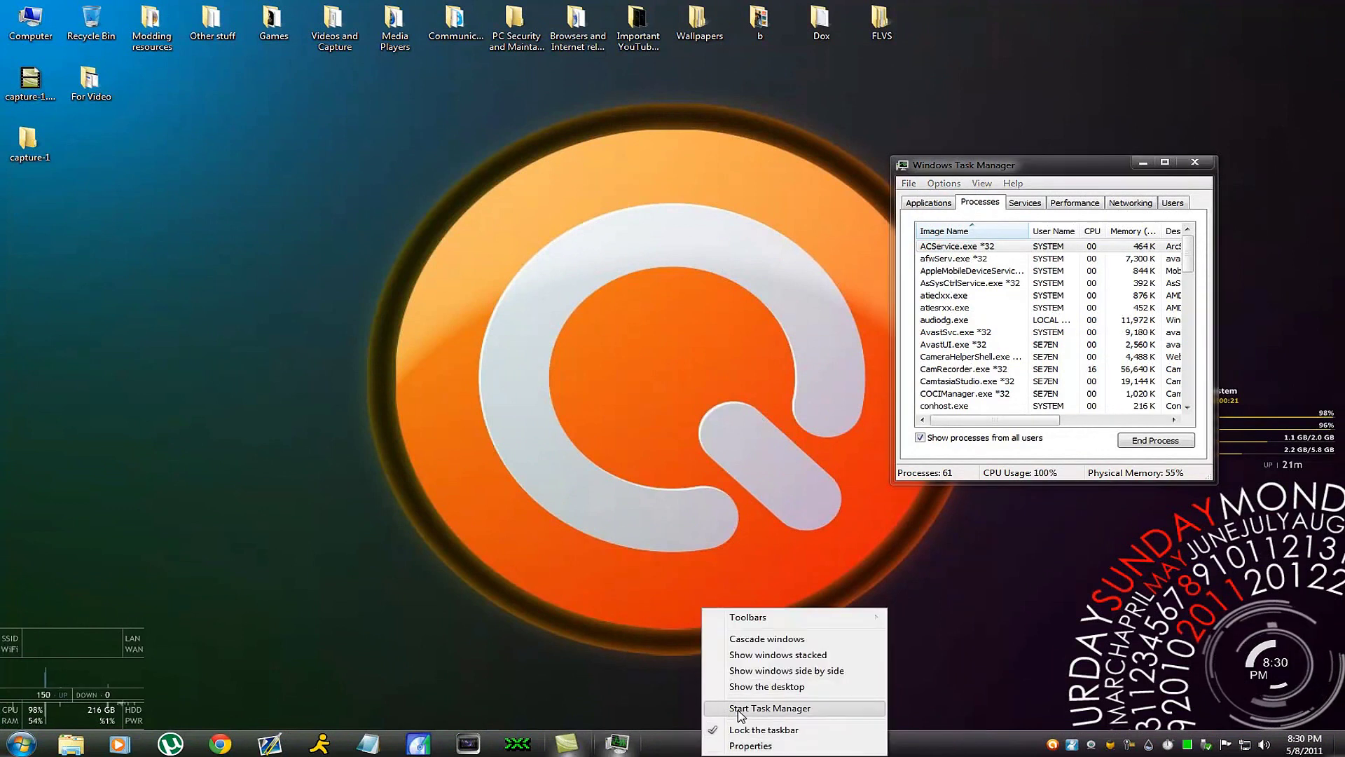
pyautogui.doubleClick(942, 168)
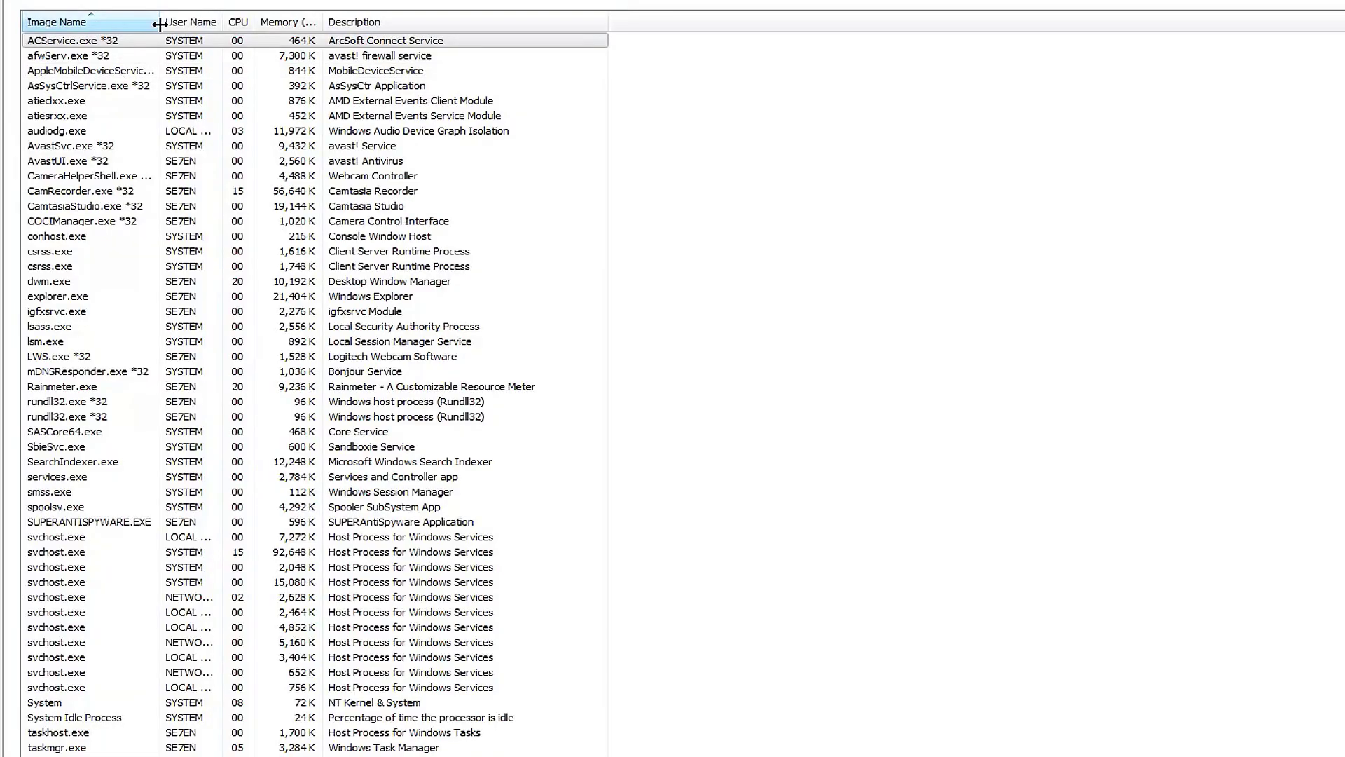
# Sort processes A–Z by Image Name, compare both csrss.exe entries, and scroll to winlogon.exe
pyautogui.click(82, 21)
pyautogui.click(83, 21)
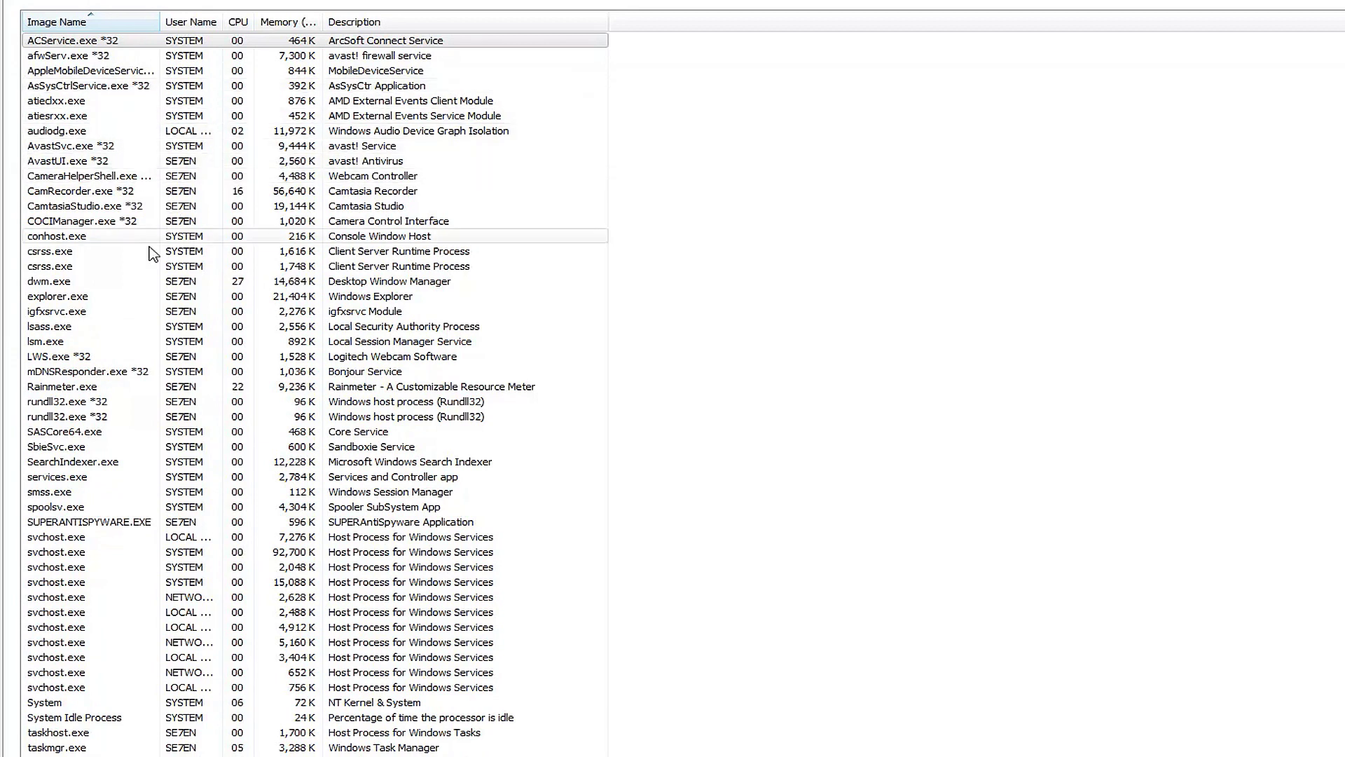
pyautogui.click(61, 265)
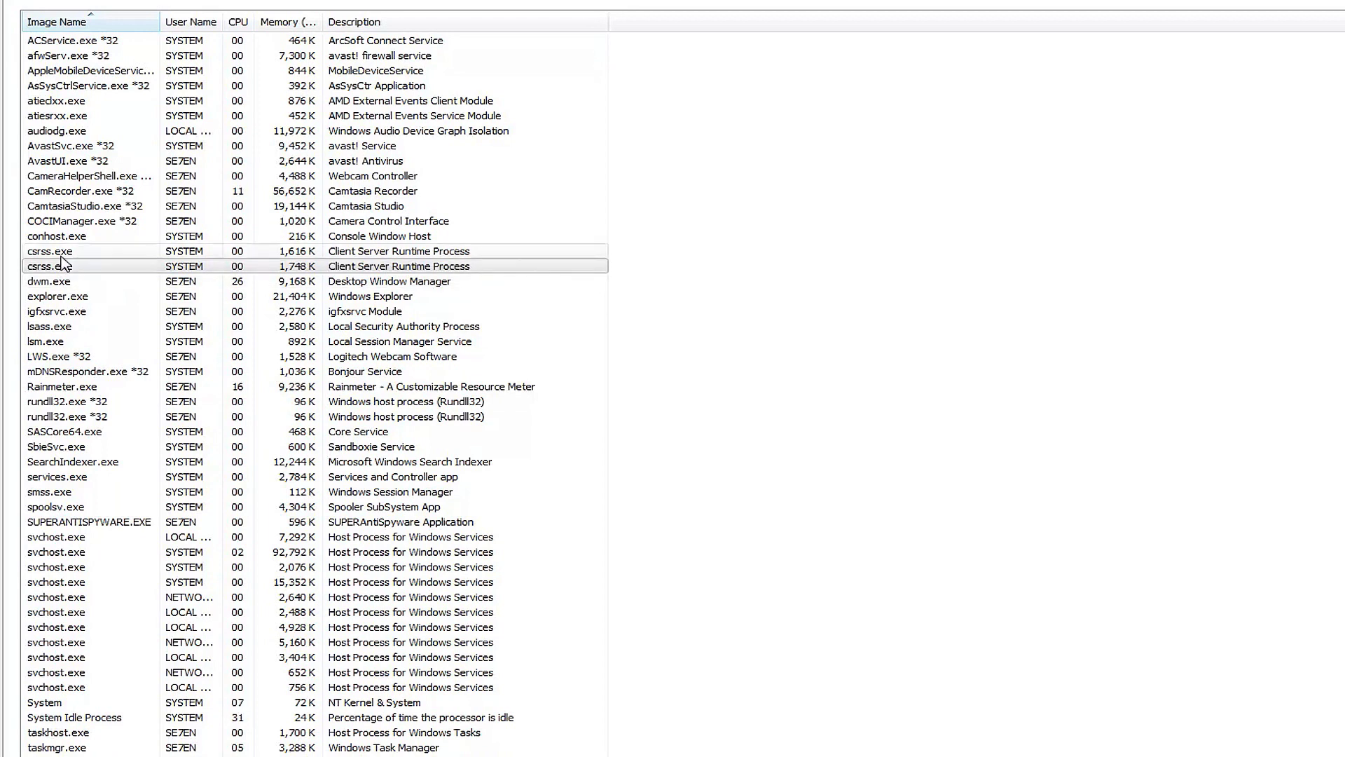
pyautogui.click(66, 252)
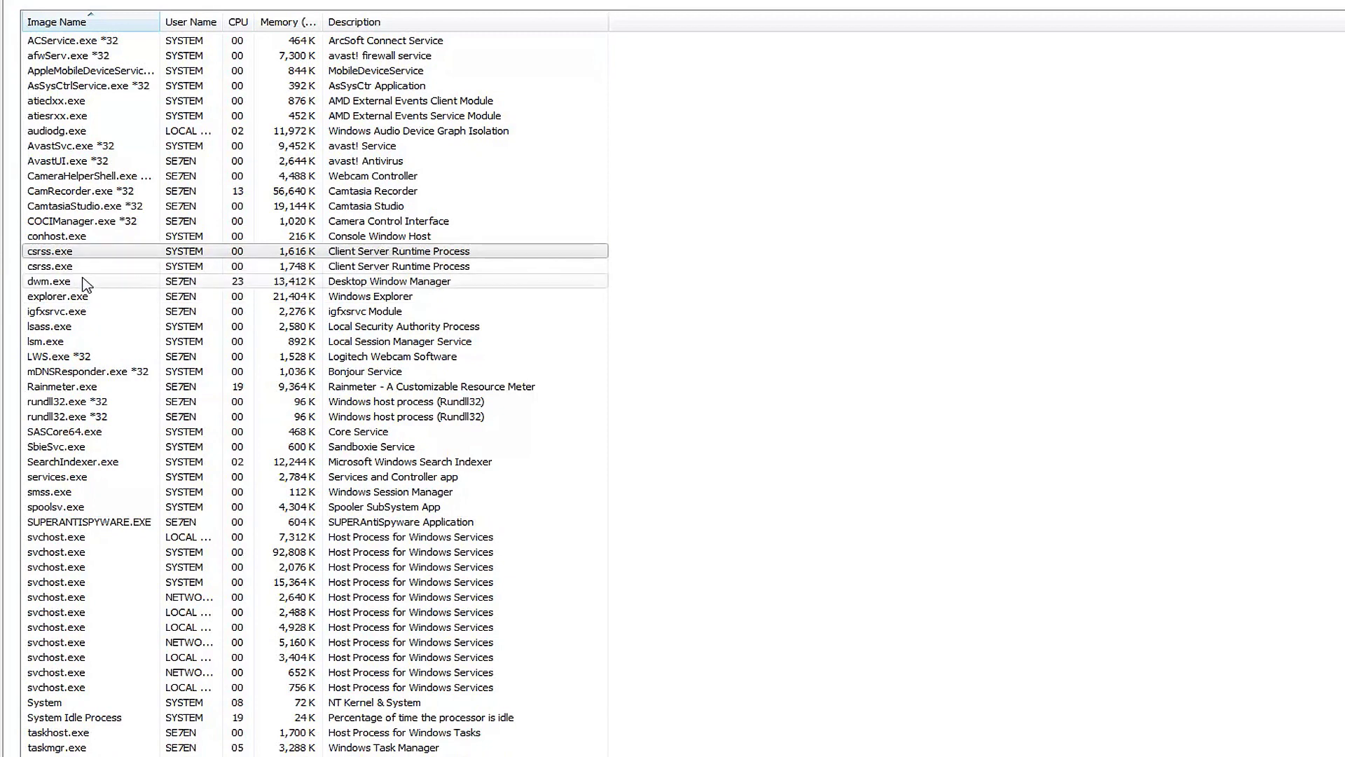
pyautogui.scroll(-1, 98, 286)
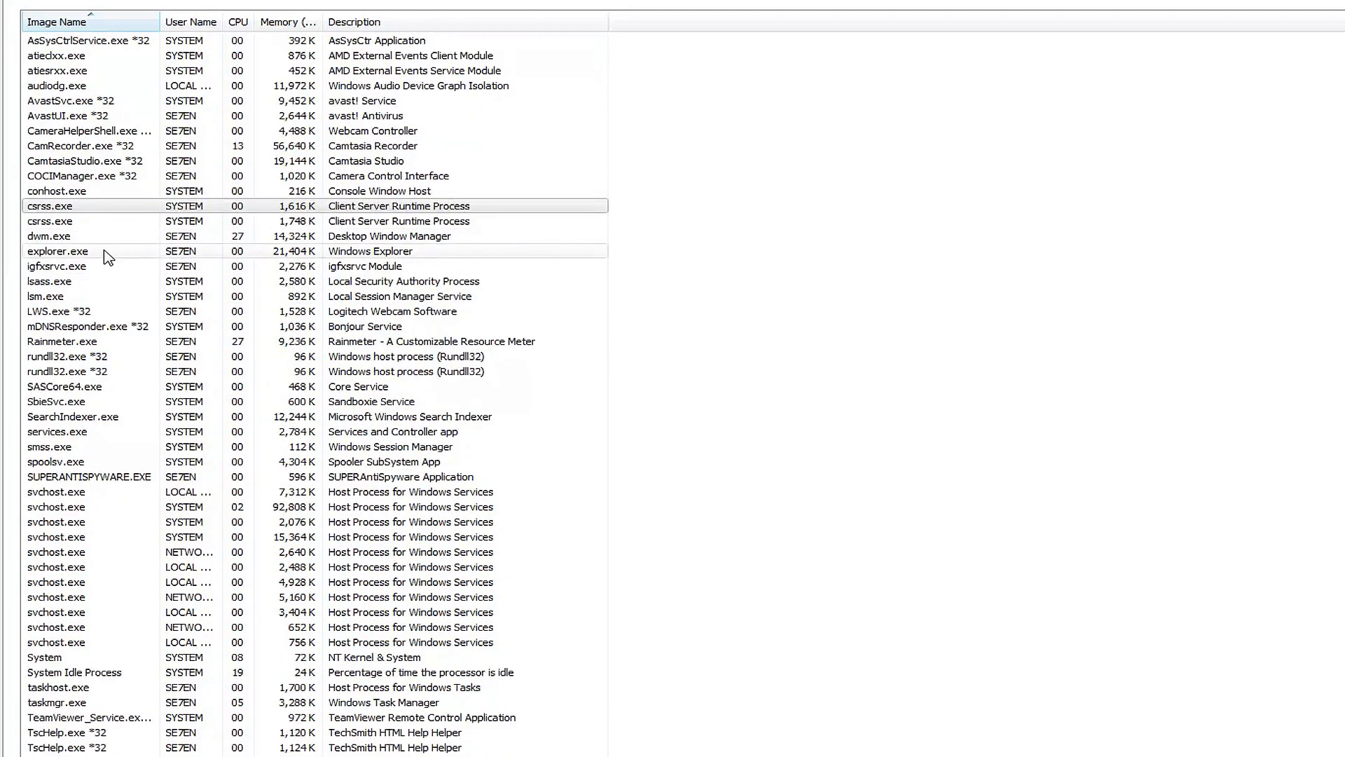
pyautogui.scroll(-4, 102, 259)
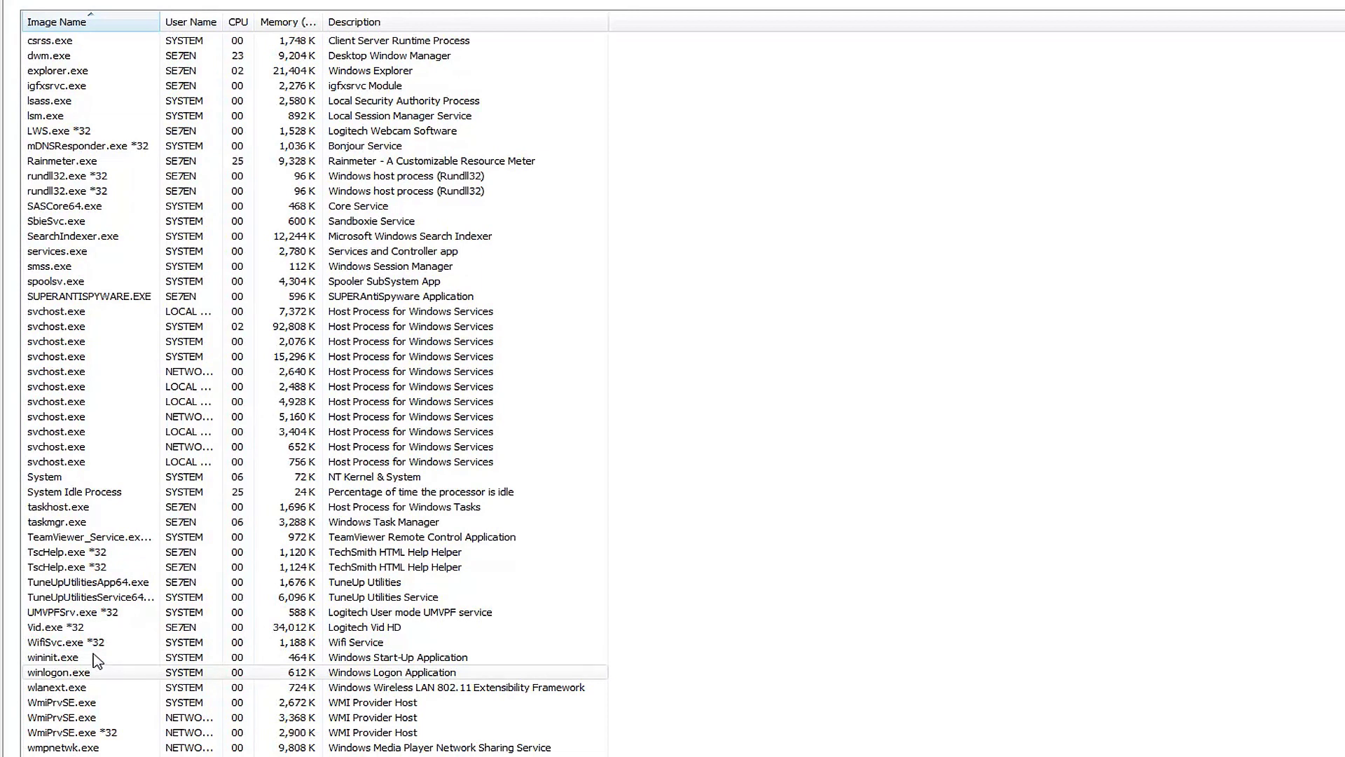
# Confirm winlogon.exe is stored in the System32 folder, then close that Explorer window
pyautogui.rightClick(120, 671)
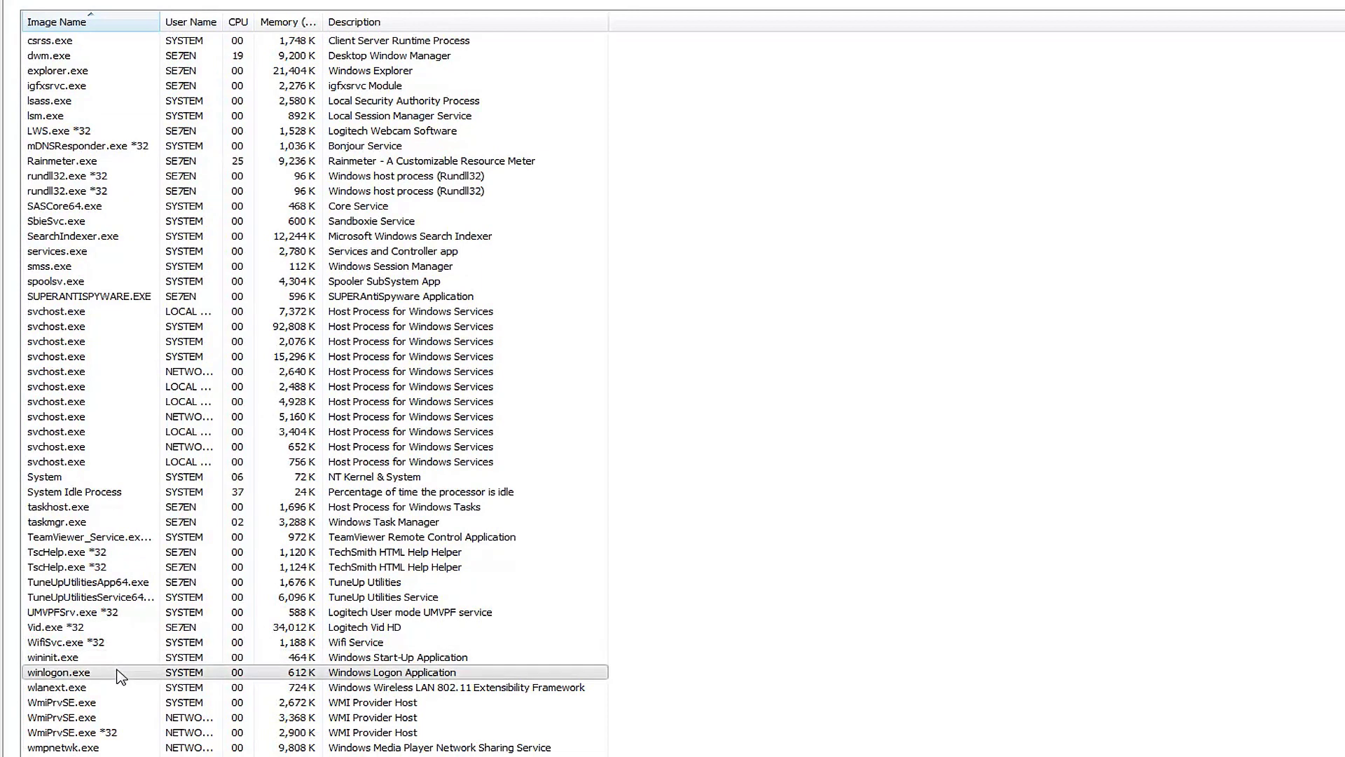
pyautogui.click(206, 461)
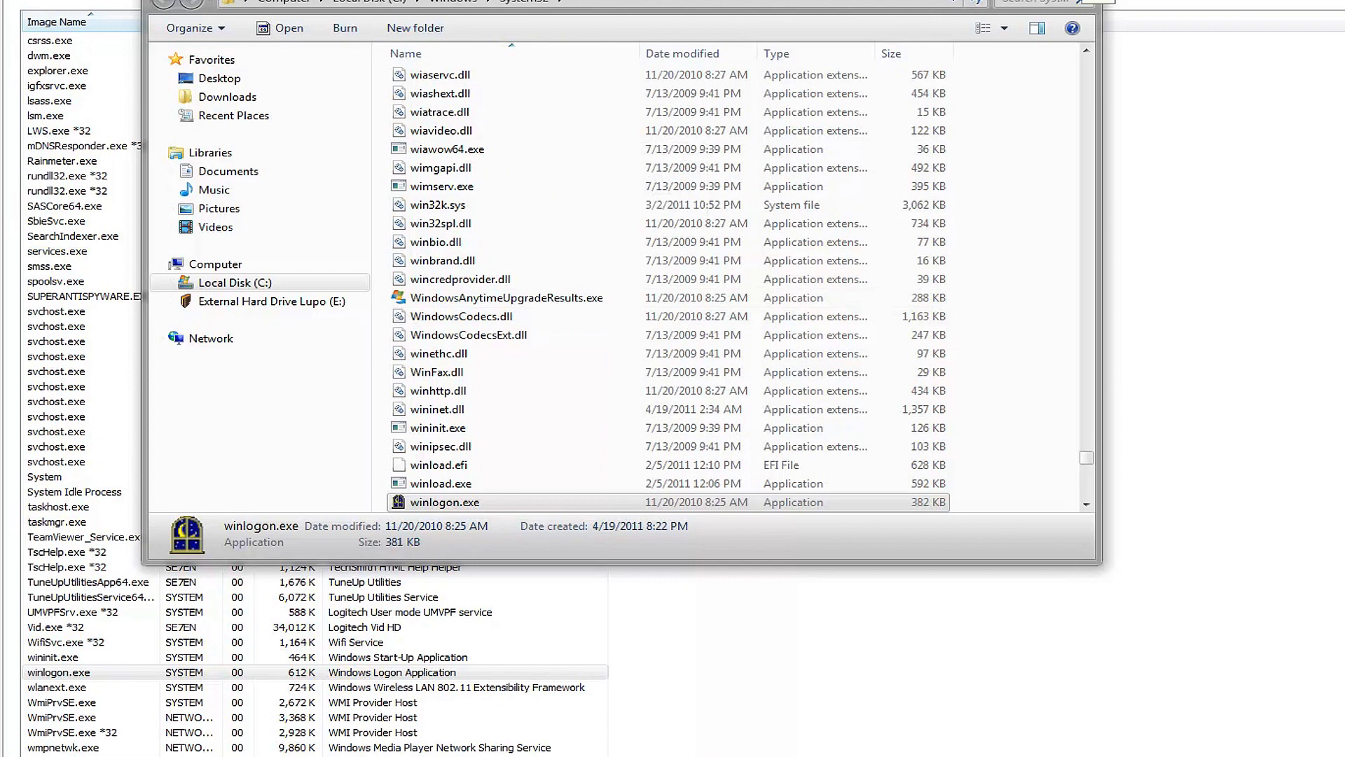
pyautogui.hotkey('alt', 'F4')
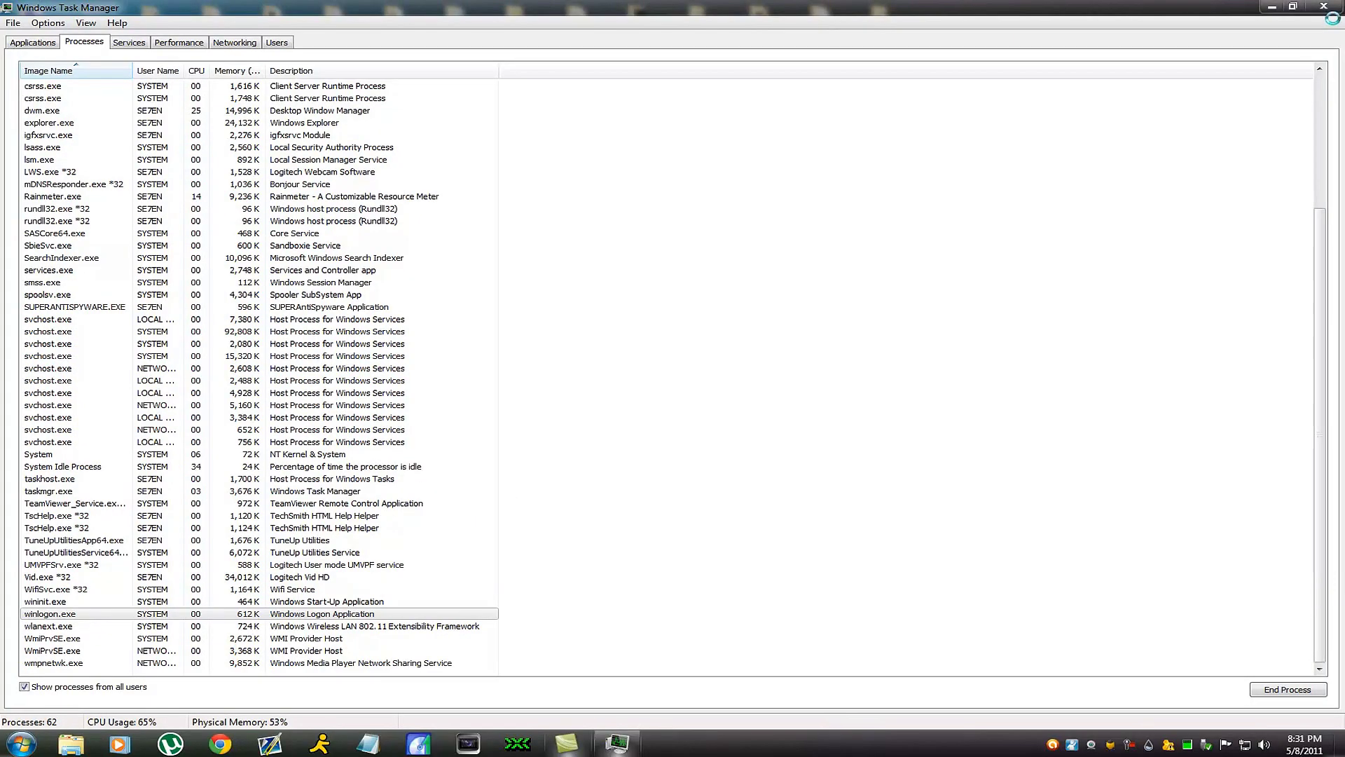